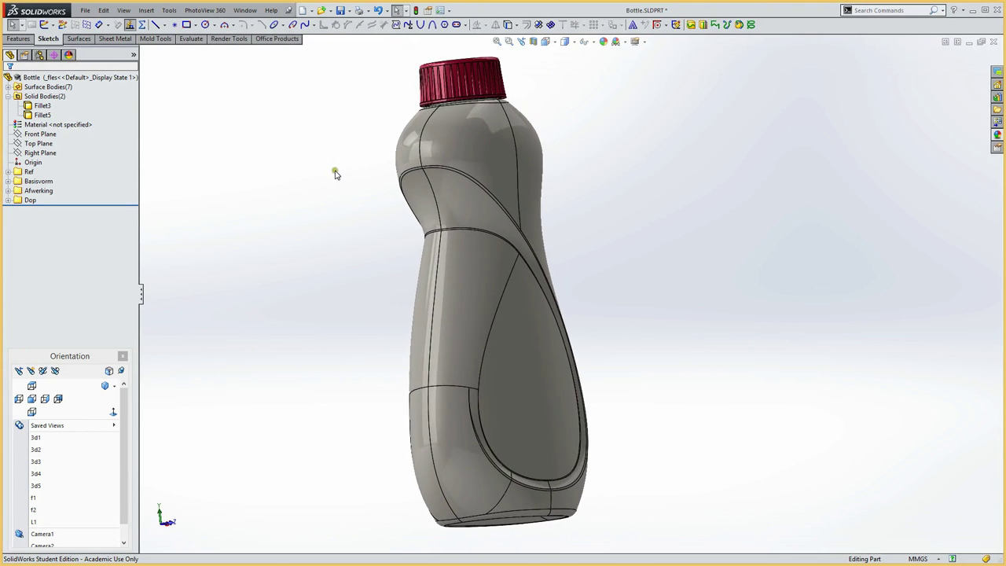
Select the grip panel, diagonal band, lower fillet strip and upper side band faces, then clear the selection
{"action": "left_click", "coordinate": [500, 339]}
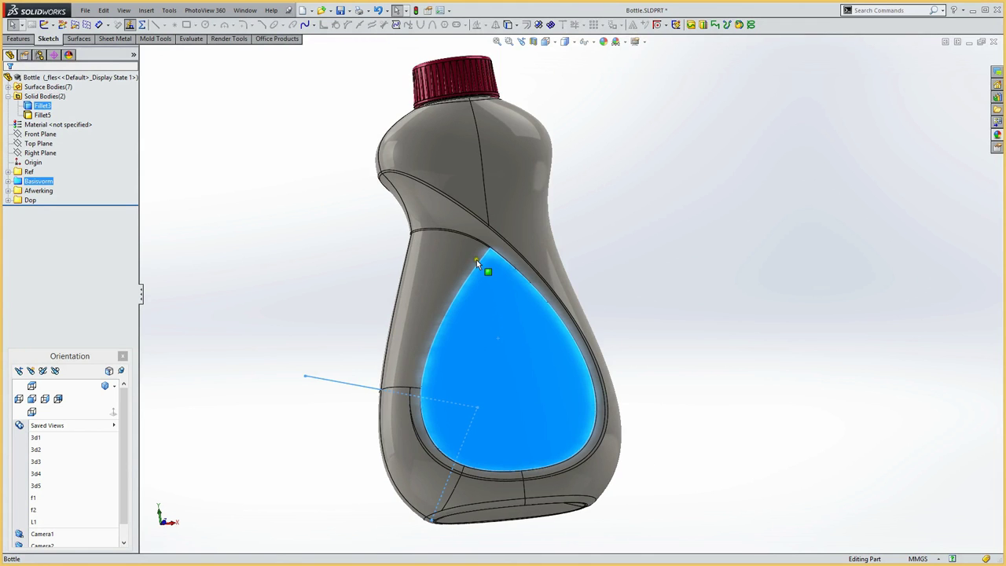
{"action": "left_click", "coordinate": [423, 234]}
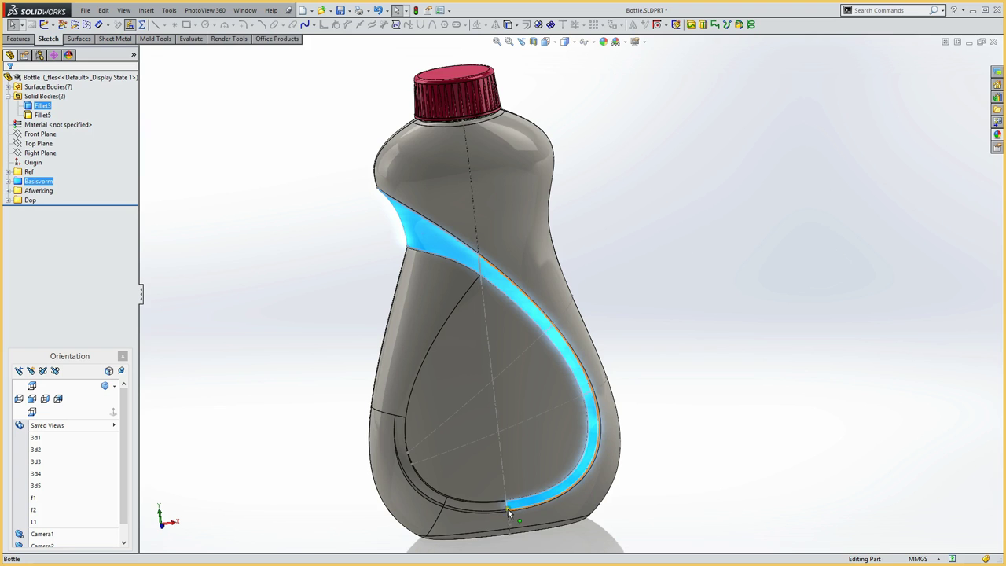
{"action": "left_click", "coordinate": [432, 495]}
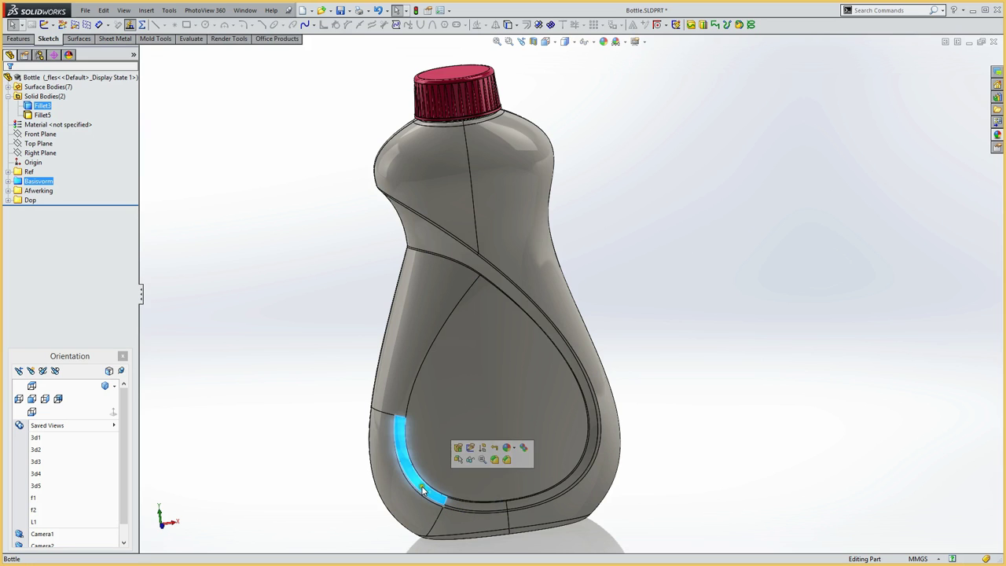
{"action": "left_click", "coordinate": [409, 338]}
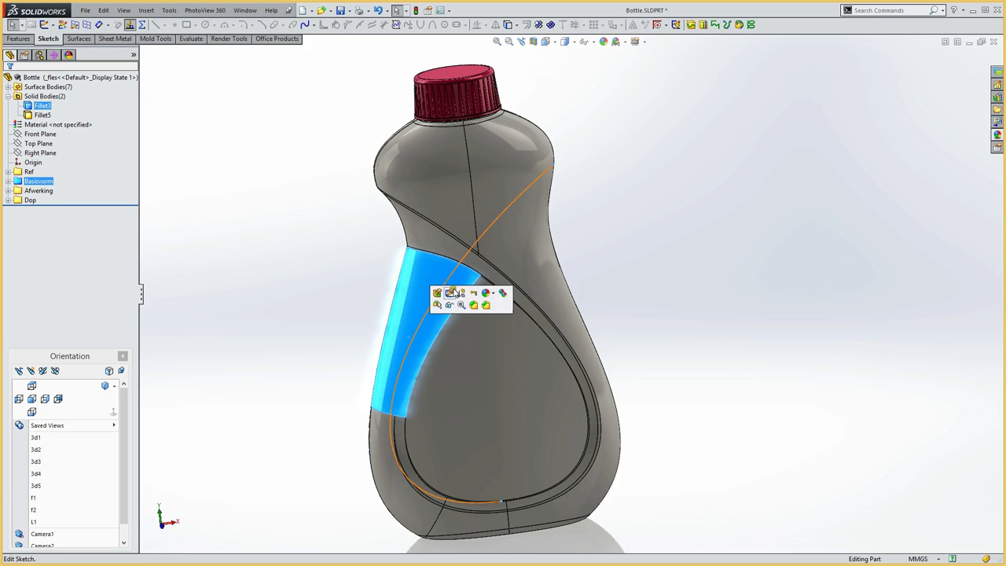
{"action": "left_click", "coordinate": [355, 265]}
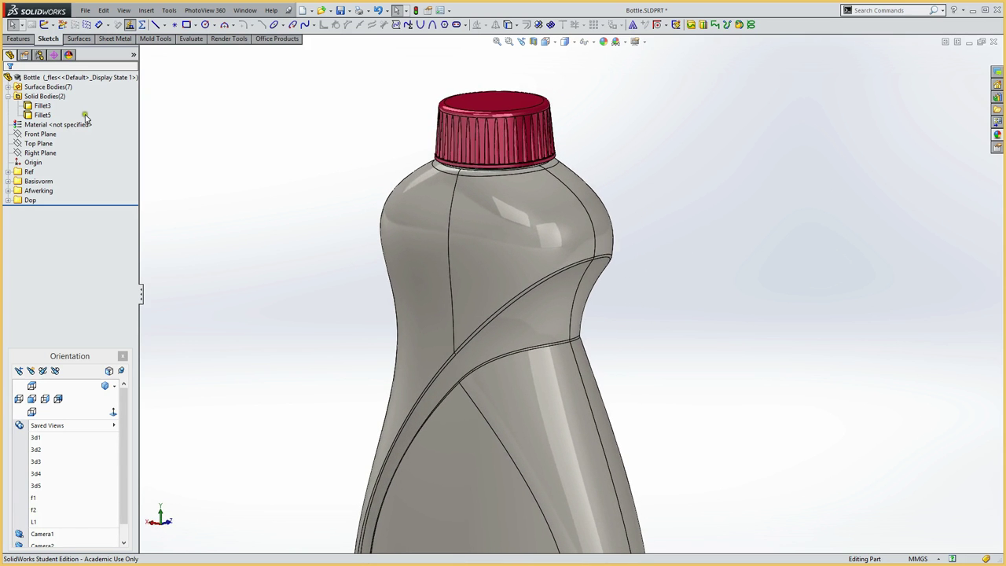
Hide the Fillet5 cap body and orbit around the threaded neck and upper body
{"action": "left_click", "coordinate": [41, 115]}
{"action": "left_click", "coordinate": [48, 98]}
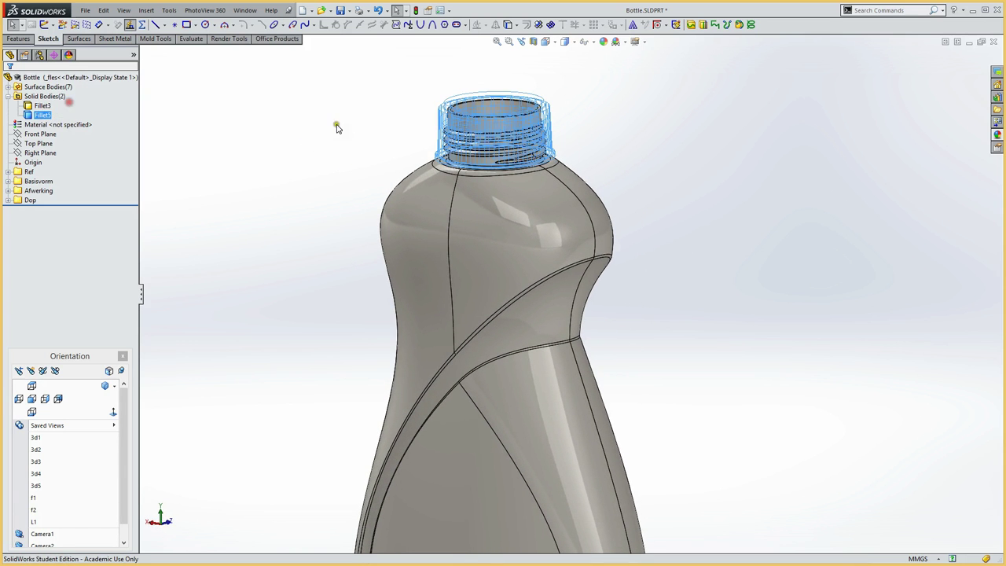
{"action": "middle_click_drag", "start_coordinate": [359, 116], "coordinate": [564, 135]}
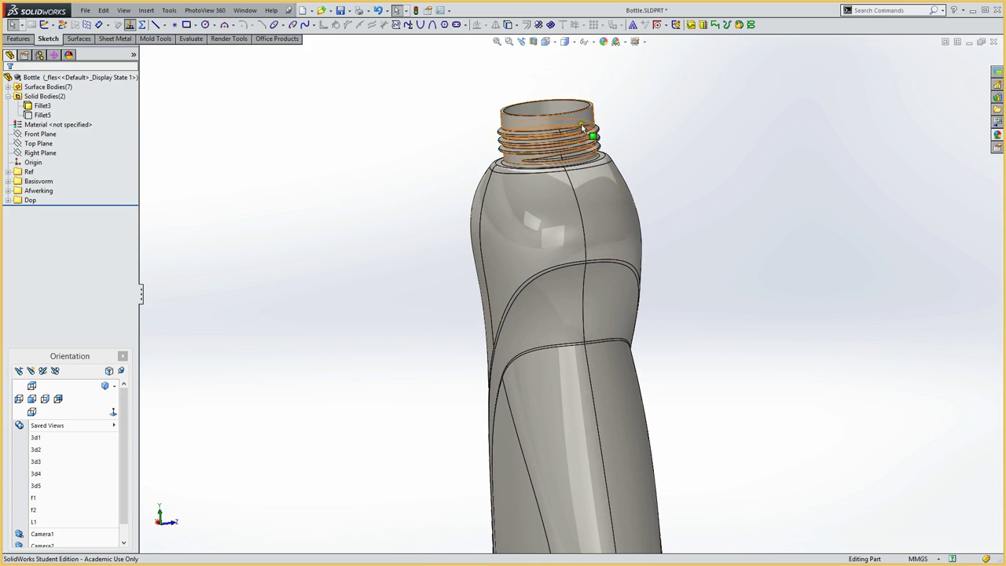
{"action": "middle_click_drag", "start_coordinate": [380, 150], "coordinate": [273, 177]}
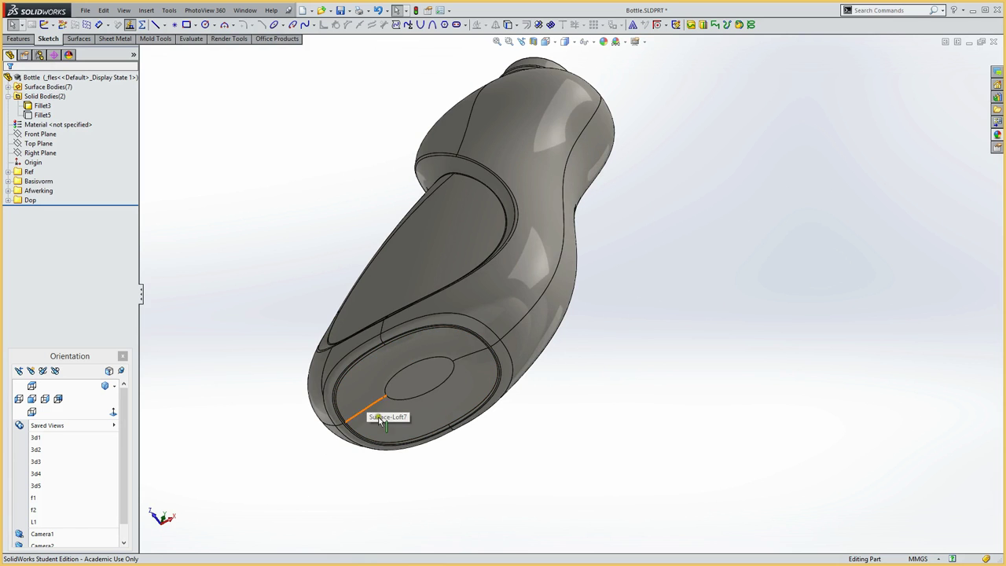
Orbit the bottle from its closed underside to an upright front view
{"action": "mouse_move", "coordinate": [368, 402]}
{"action": "middle_mouse_down"}
{"action": "mouse_move", "coordinate": [277, 243]}
{"action": "mouse_move", "coordinate": [342, 395]}
{"action": "mouse_move", "coordinate": [448, 474]}
{"action": "mouse_move", "coordinate": [606, 476]}
{"action": "mouse_move", "coordinate": [437, 468]}
{"action": "mouse_move", "coordinate": [283, 354]}
{"action": "middle_mouse_up"}
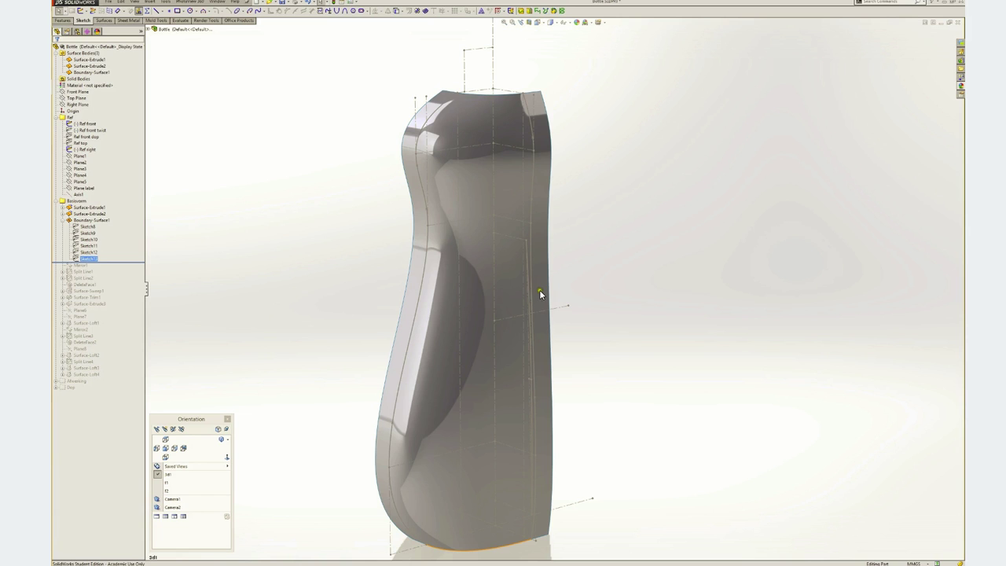
Roll forward past Mirror1, Split Line1 and Split Line2, viewing the bottle from the front
{"action": "key", "text": "ctrl+b"}
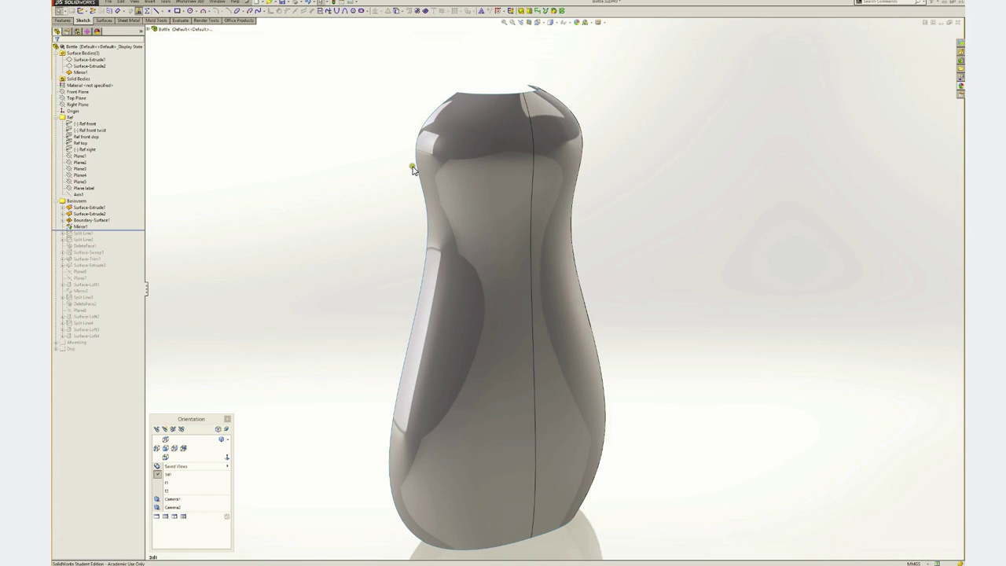
{"action": "key", "text": "ctrl+1"}
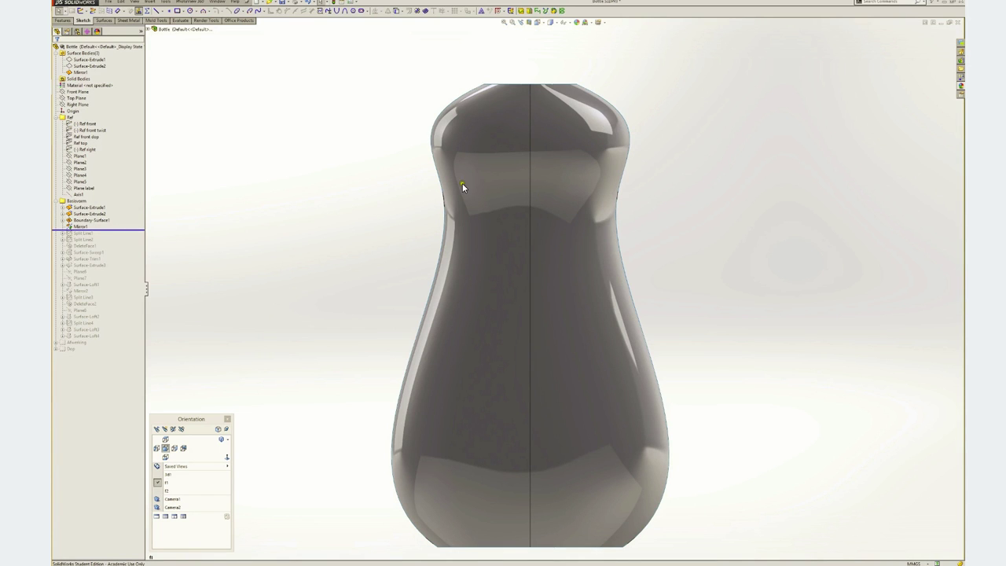
{"action": "key", "text": "Down"}
{"action": "key", "text": "Down"}
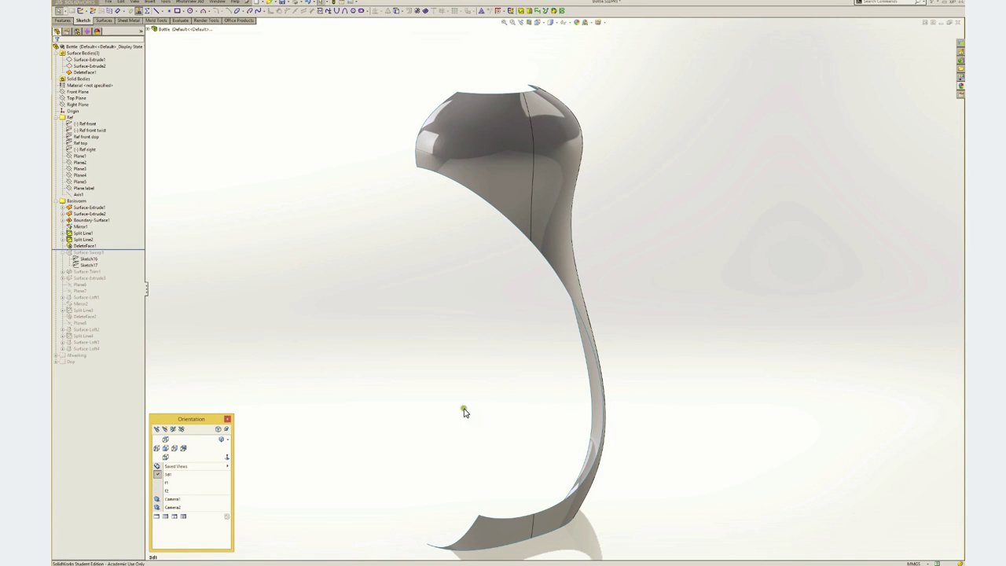
Roll forward past DeleteFace1 and Surface-Sweep1 to show the twisting swept sheet
{"action": "key", "text": "Down"}
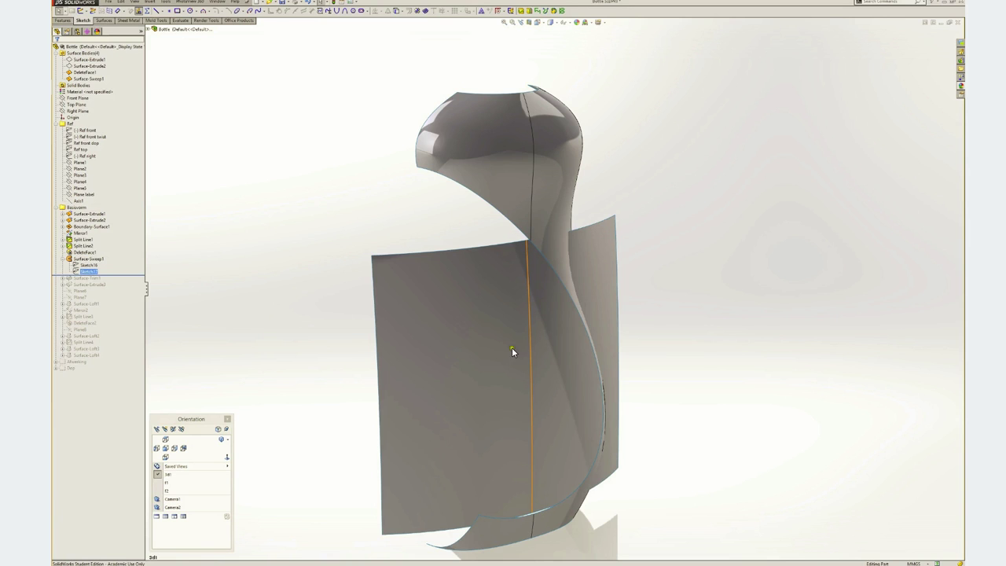
Show the grip panel outline sketch curves in a straight-on Front view
{"action": "key", "text": "ctrl+1"}
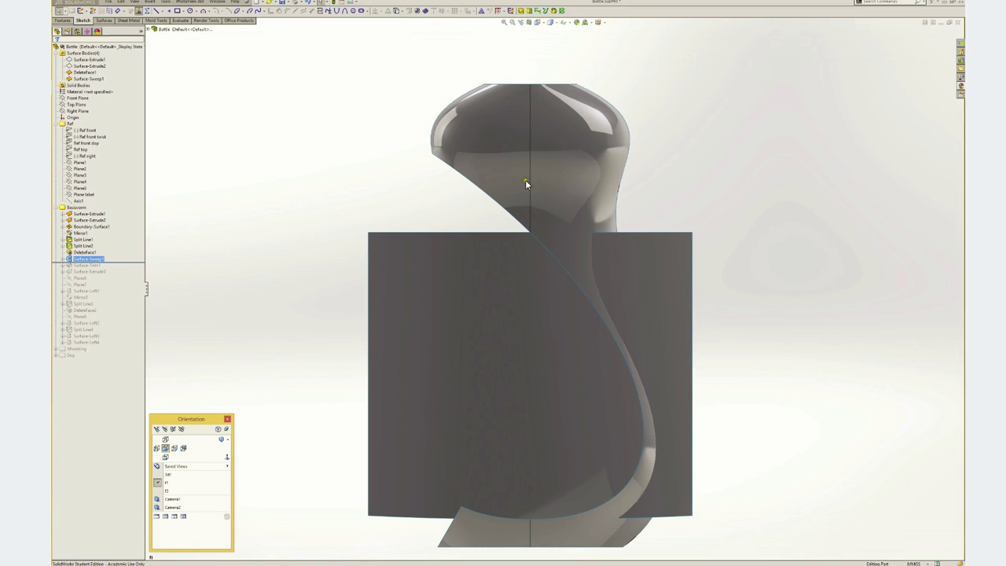
{"action": "left_click", "coordinate": [530, 303]}
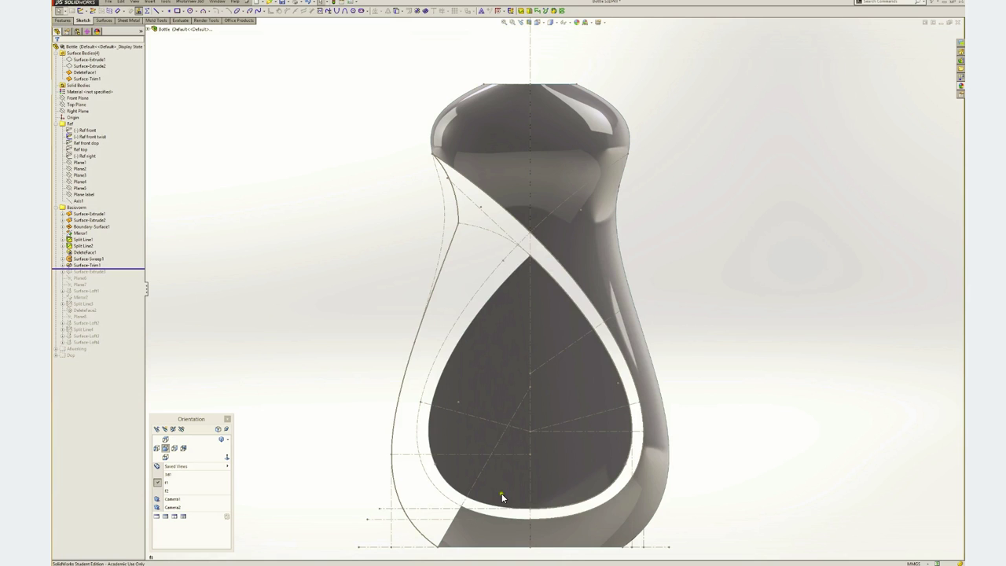
In the saved 3d1 view, roll forward past Surface-Extrude3 to reveal the extruded strip
{"action": "key", "text": "ctrl+7"}
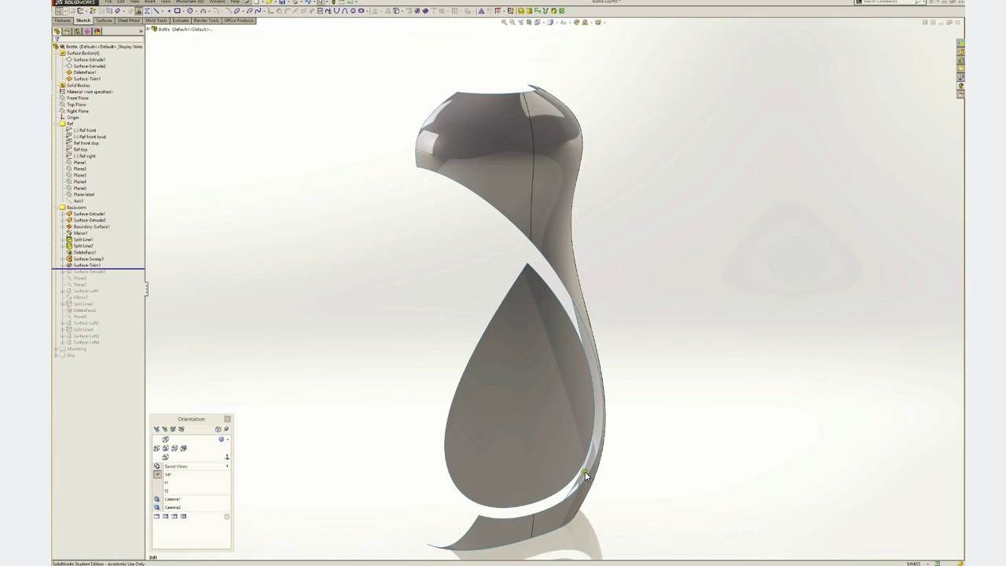
{"action": "key", "text": "Down"}
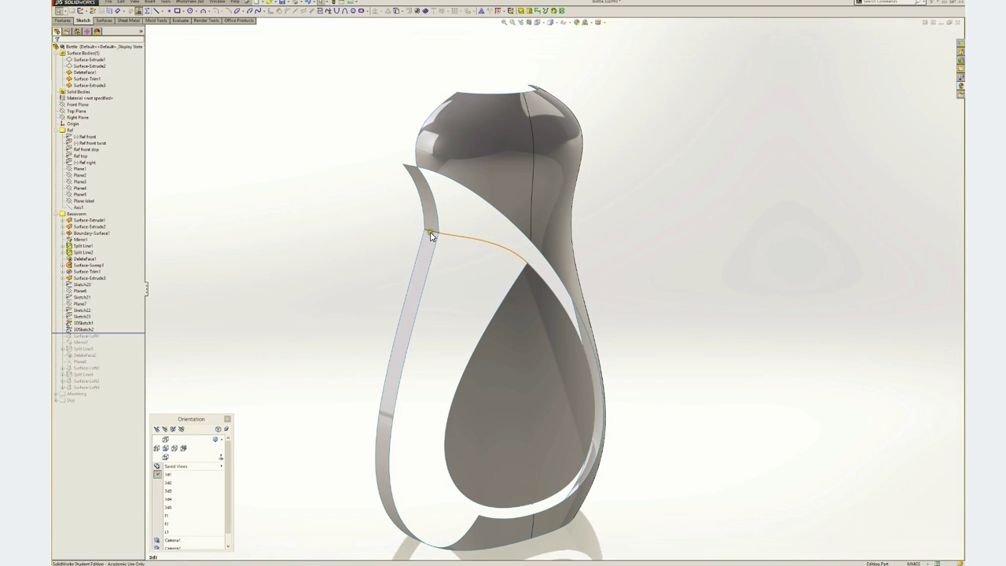
Drag the 3D sketch curve endpoints to reshape the guide, then exit so Surface-Loft1 rebuilds
{"action": "left_click_drag", "start_coordinate": [430, 233], "coordinate": [447, 238]}
{"action": "left_click_drag", "start_coordinate": [527, 270], "coordinate": [533, 277]}
{"action": "left_click_drag", "start_coordinate": [429, 233], "coordinate": [427, 243]}
{"action": "key", "text": "ctrl+b"}
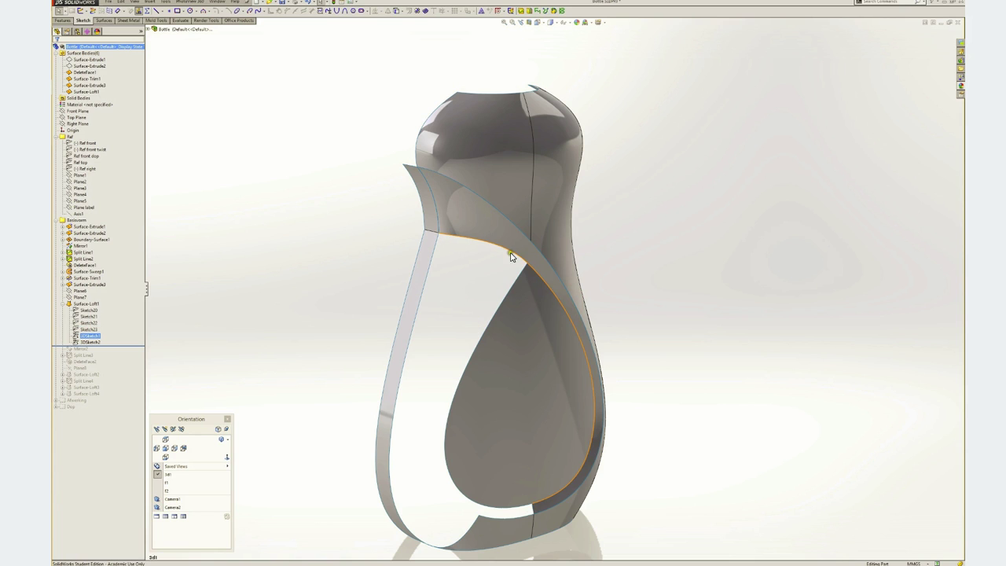
Select 3DSketch2 and, in Front view, roll forward to Mirror2
{"action": "left_click", "coordinate": [457, 180]}
{"action": "key", "text": "ctrl+1"}
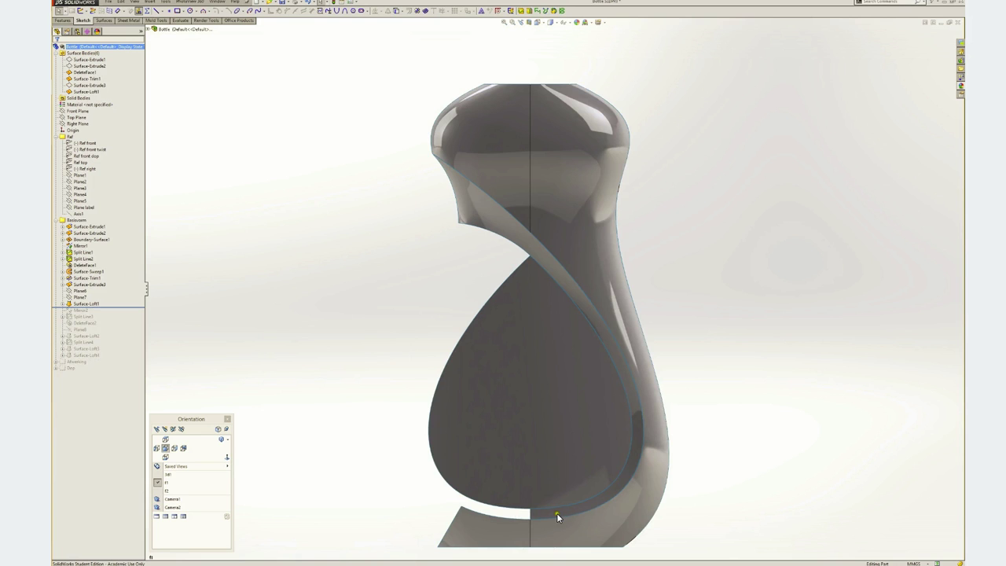
{"action": "key", "text": "Down"}
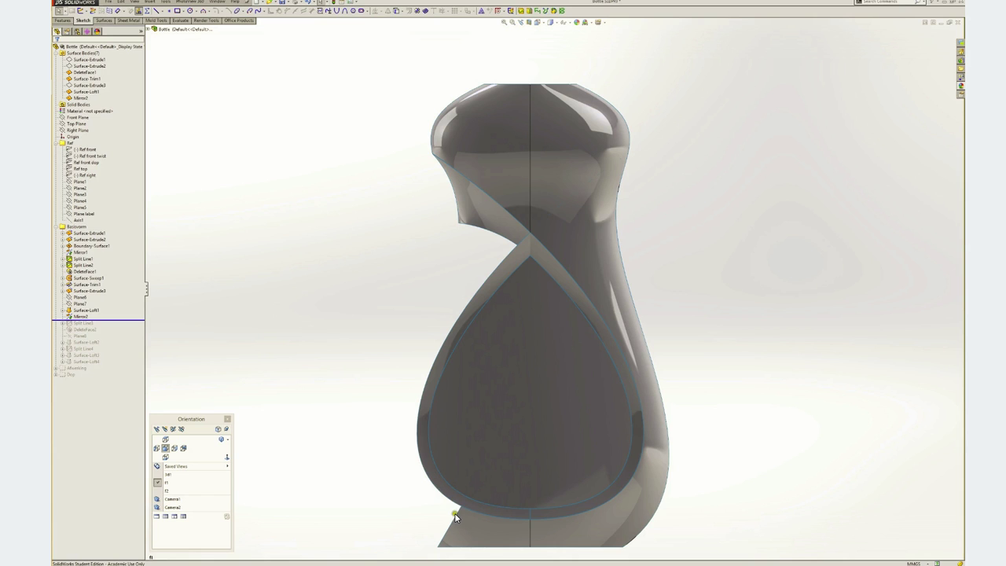
Roll forward past Split Line3 and DeleteFace2 to reopen the lower grip panel
{"action": "key", "text": "Down"}
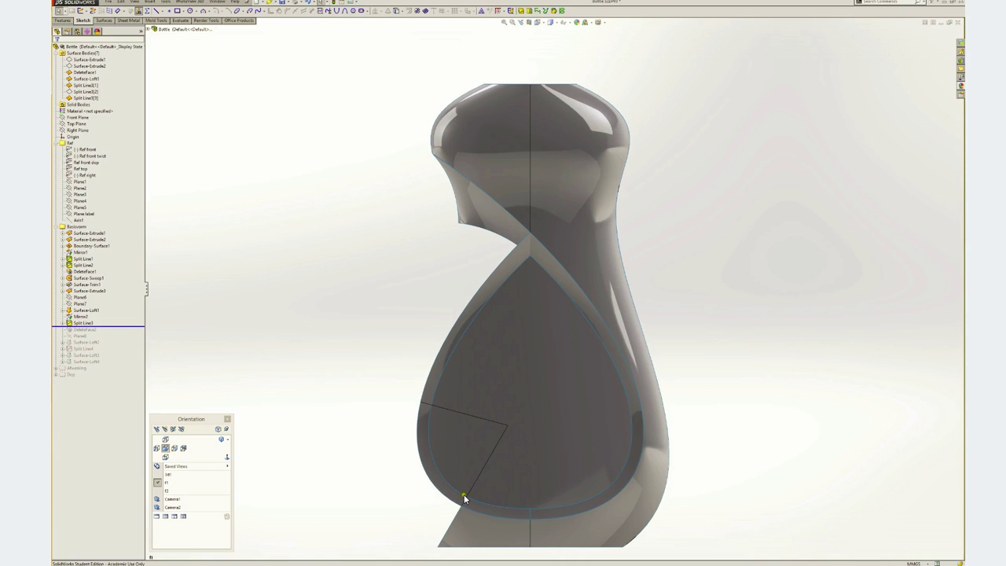
{"action": "key", "text": "Down"}
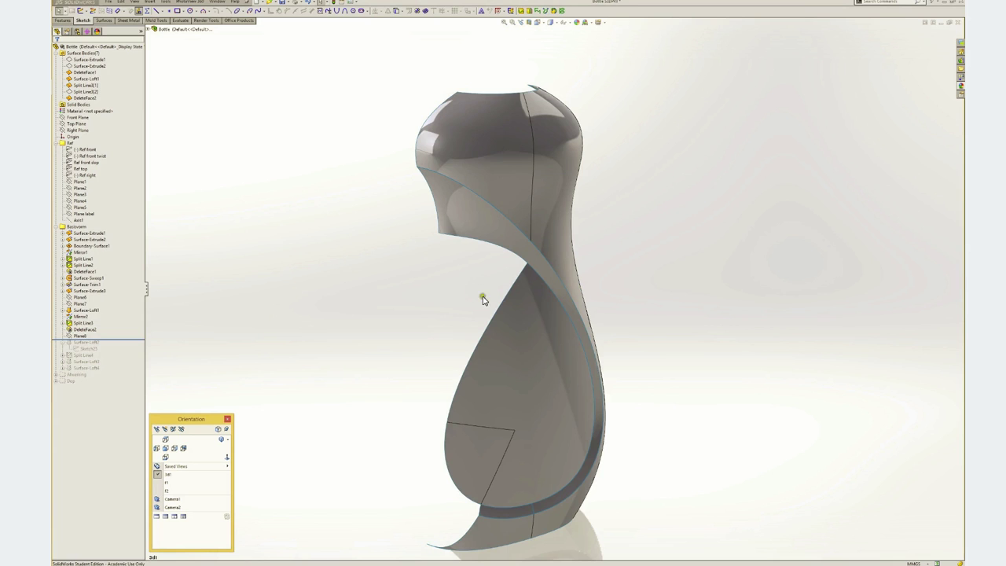
Show the hidden thin strip surface on the bottle's left side
{"action": "left_click", "coordinate": [431, 271]}
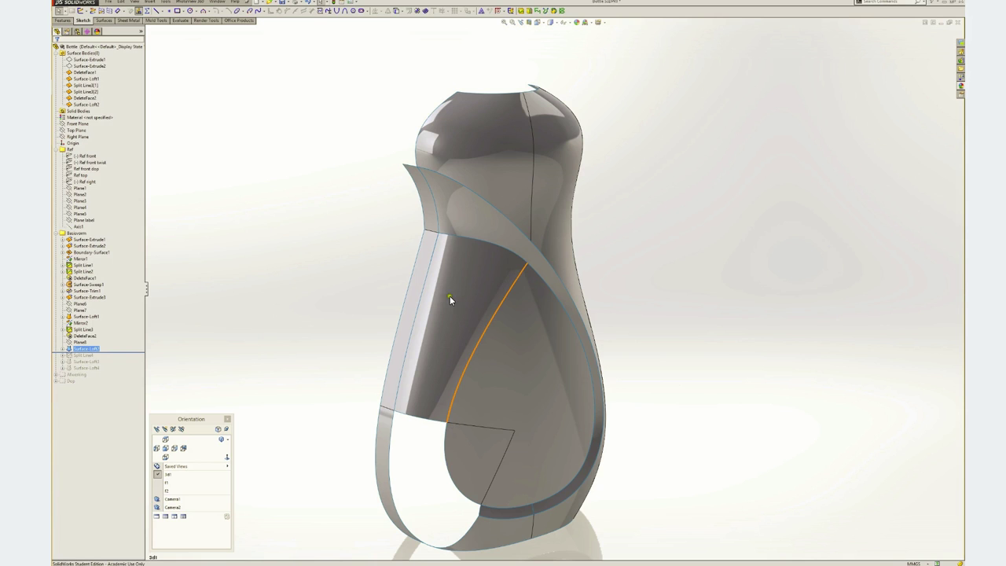
Exit the sketch and rebuild so Split Line4 divides the lofted face along the diagonal curve
{"action": "key", "text": "ctrl+b"}
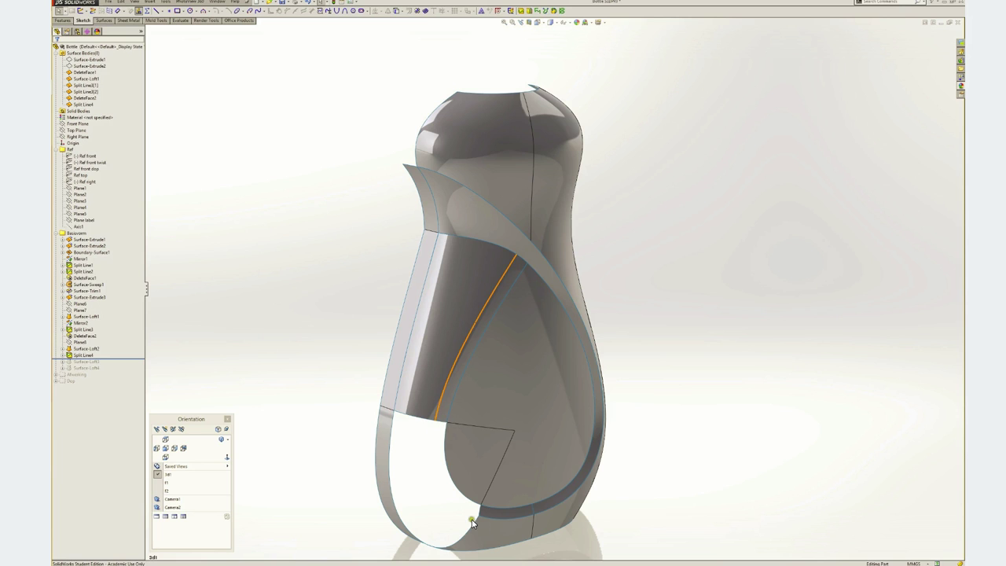
Start a 3D guide-curve sketch and roll forward to build Surface-Loft3 on the lower front
{"action": "left_click", "coordinate": [430, 434]}
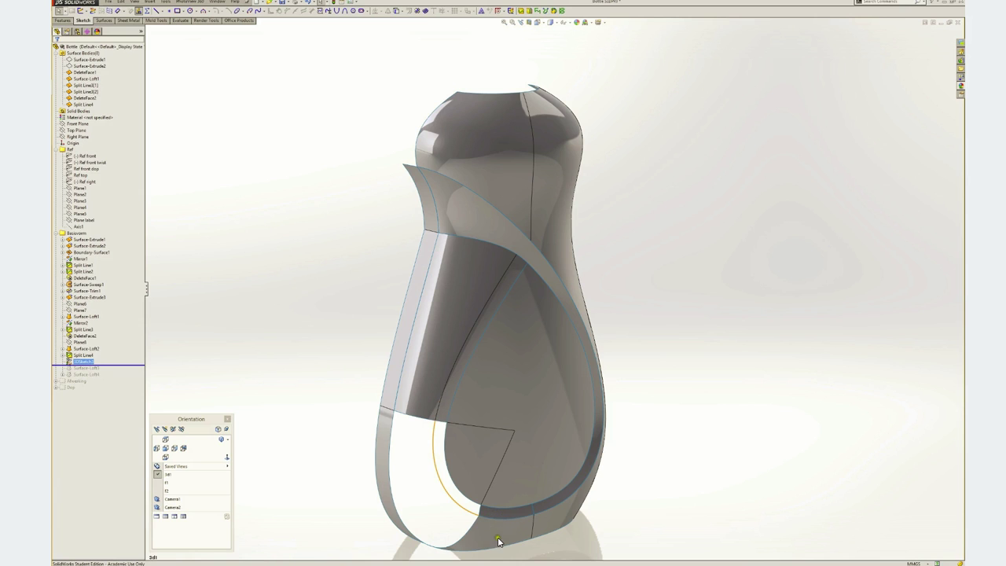
{"action": "key", "text": "ctrl+b"}
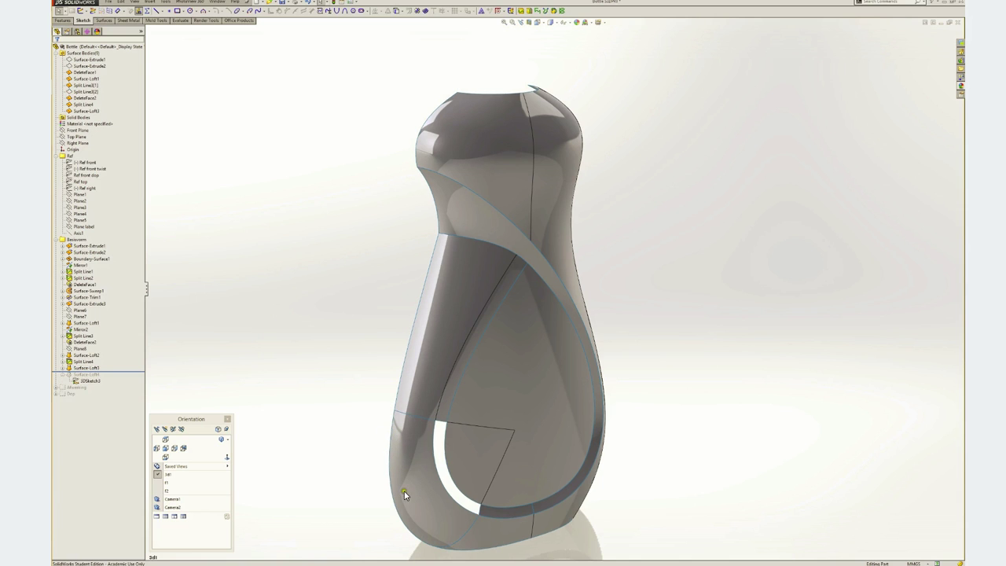
Step back to Surface-Loft3, then forward through Surface-Loft4 to Ruled Surface1 at the rim
{"action": "key", "text": "ctrl+z"}
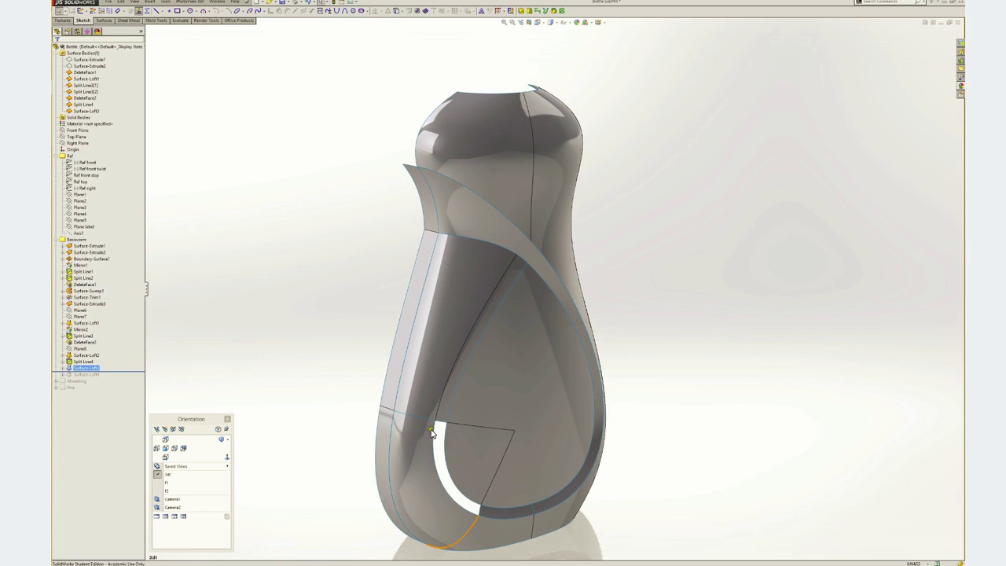
{"action": "key", "text": "ctrl+z"}
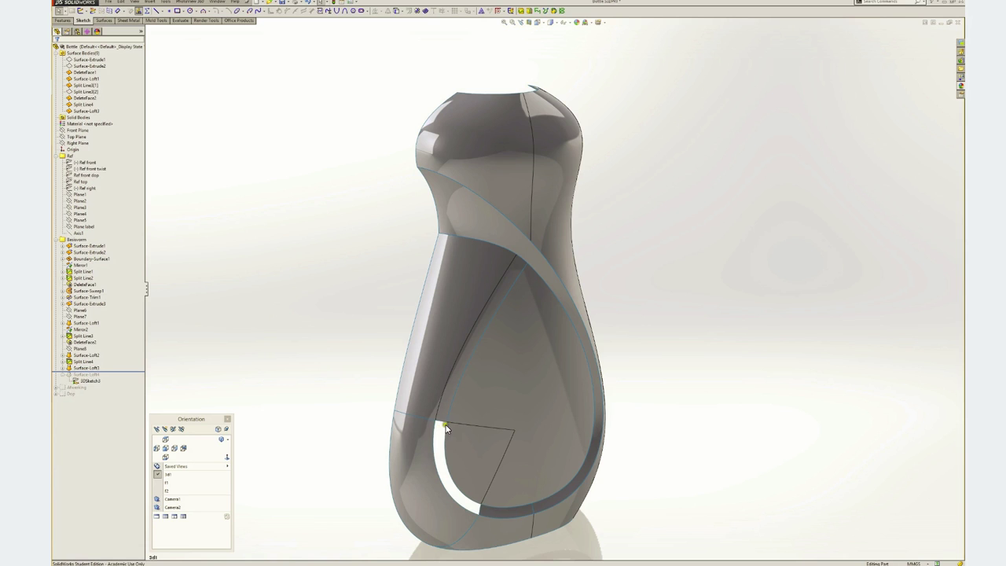
{"action": "key", "text": "ctrl+y"}
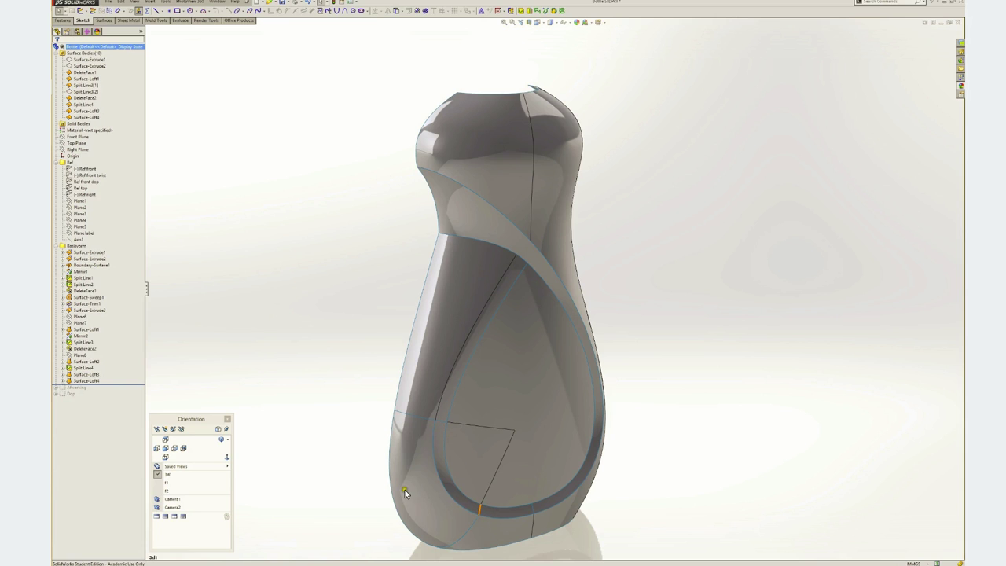
{"action": "key", "text": "ctrl+y"}
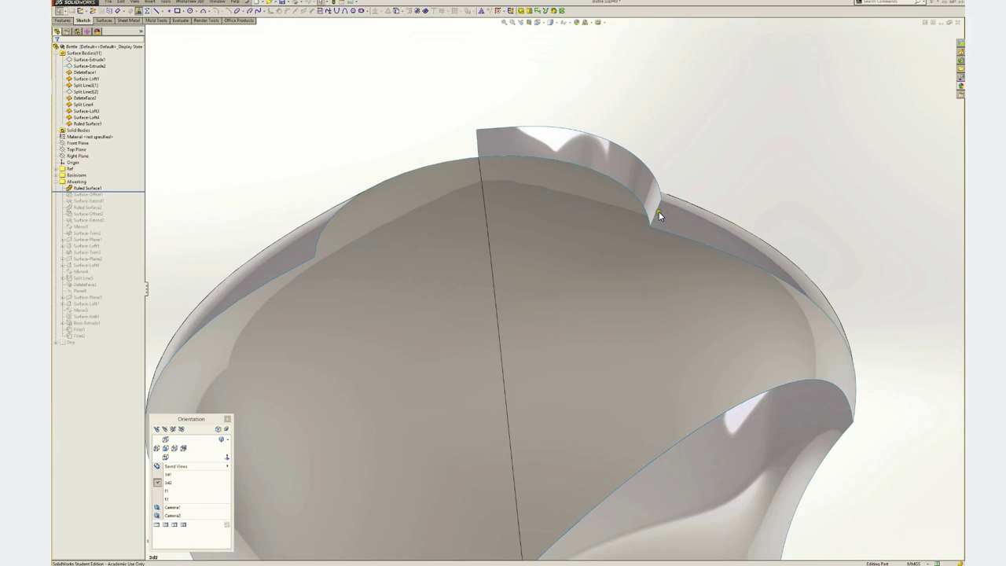
Roll the history forward to Surface-Offset1, Surface-Extend1 and Ruled Surface2
{"action": "key", "text": "Down"}
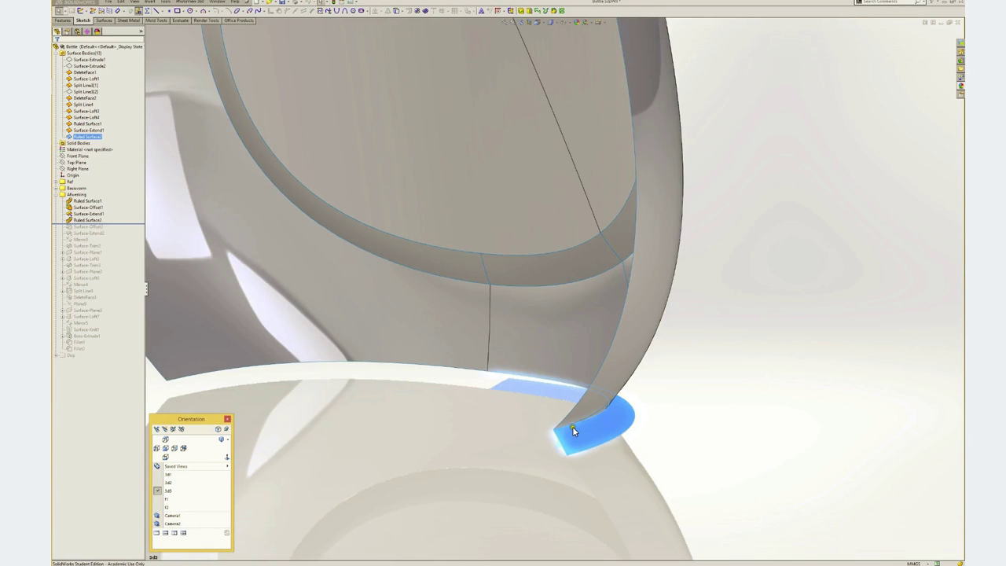
Bring Surface-Offset2 and Surface-Extend2 into the model
{"action": "key", "text": "ctrl+v"}
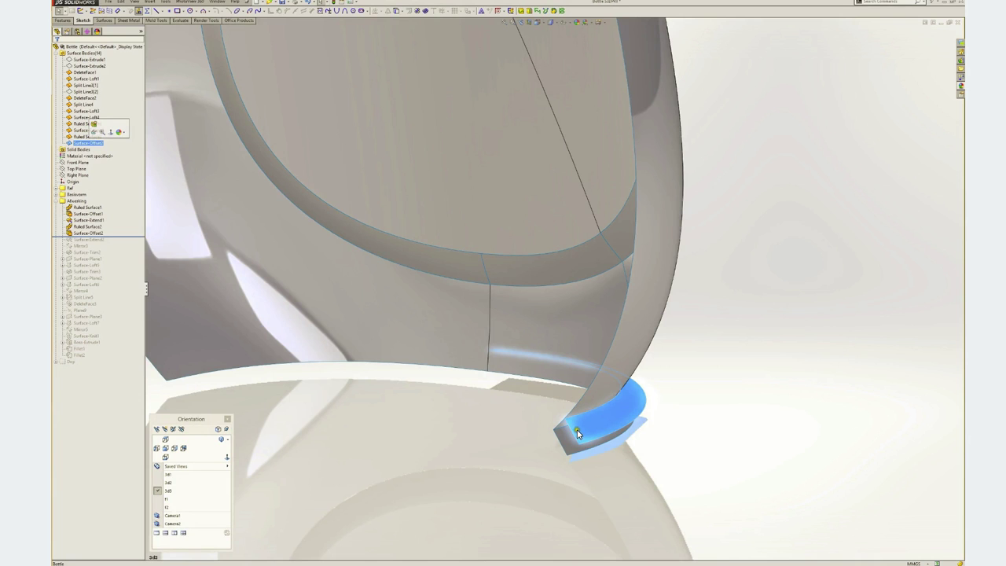
{"action": "key", "text": "ctrl+v"}
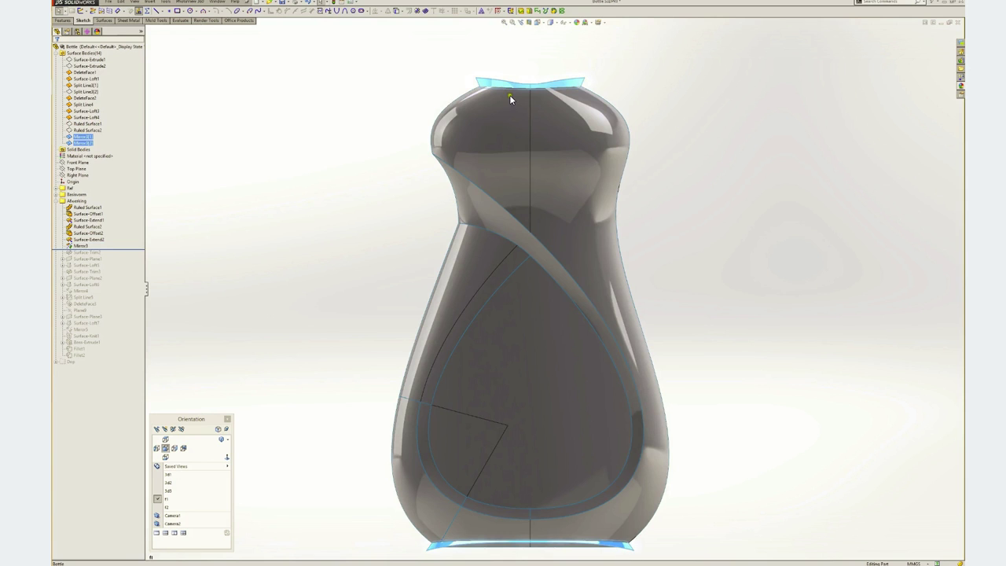
Switch to the saved 3d2 close-up view of the bottle's lower edge
{"action": "key", "text": "ctrl+2"}
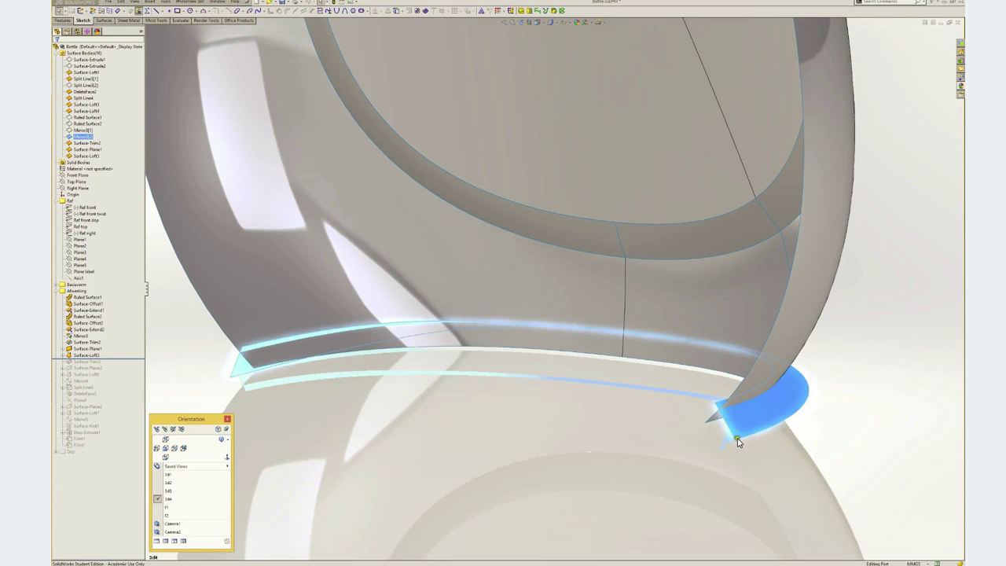
Accept Surface-Trim2, pick Sketch32 for Surface-Loft6, and switch to the f1 front view
{"action": "right_click", "coordinate": [716, 423]}
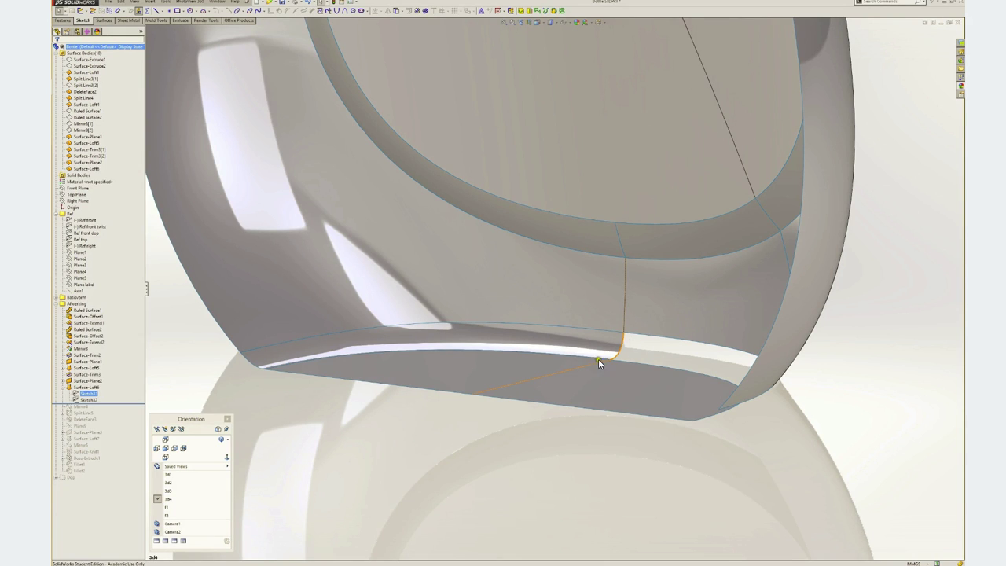
{"action": "left_click", "coordinate": [263, 364]}
{"action": "key", "text": "ctrl+1"}
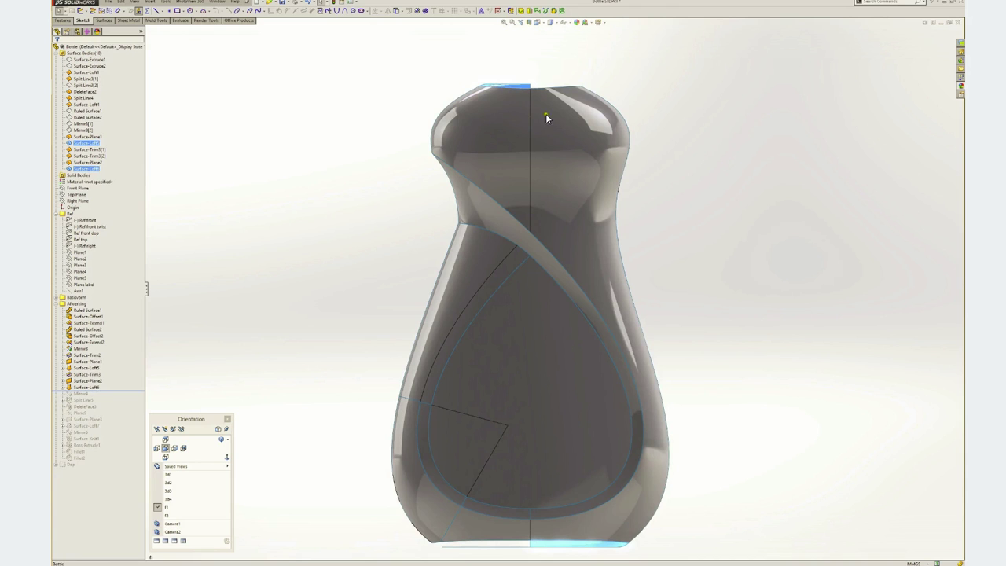
Mirror the base surfaces as Mirror4 and switch to the saved 3d5 underside view
{"action": "key", "text": "Return"}
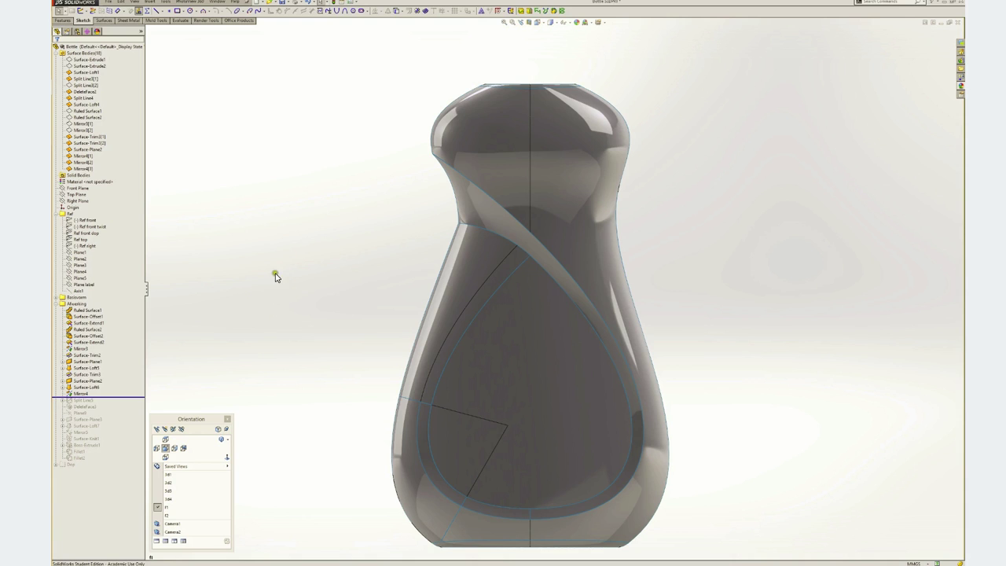
{"action": "key", "text": "5"}
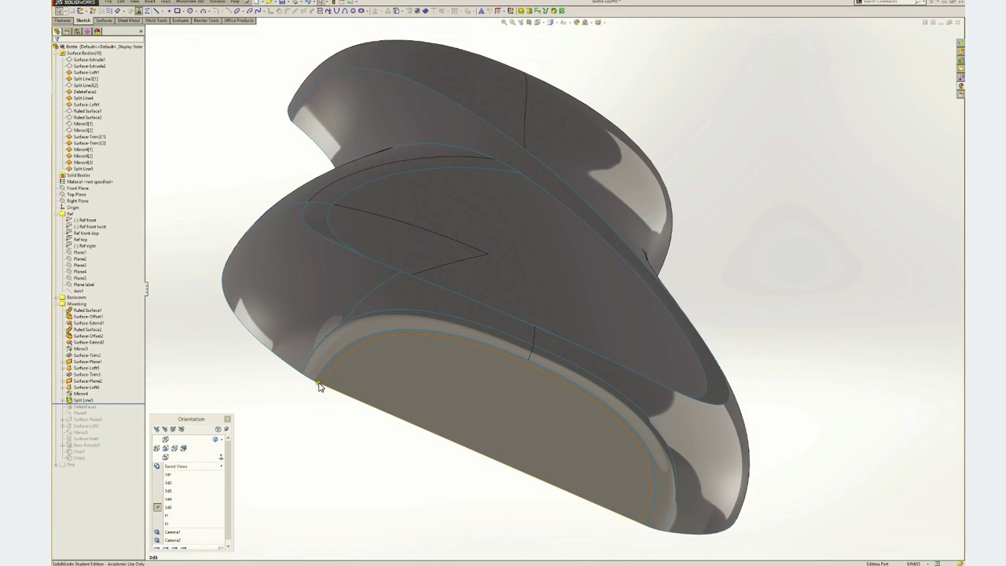
Delete the bottle's bottom face, creating DeleteFace3
{"action": "left_click", "coordinate": [359, 362]}
{"action": "key", "text": "Delete"}
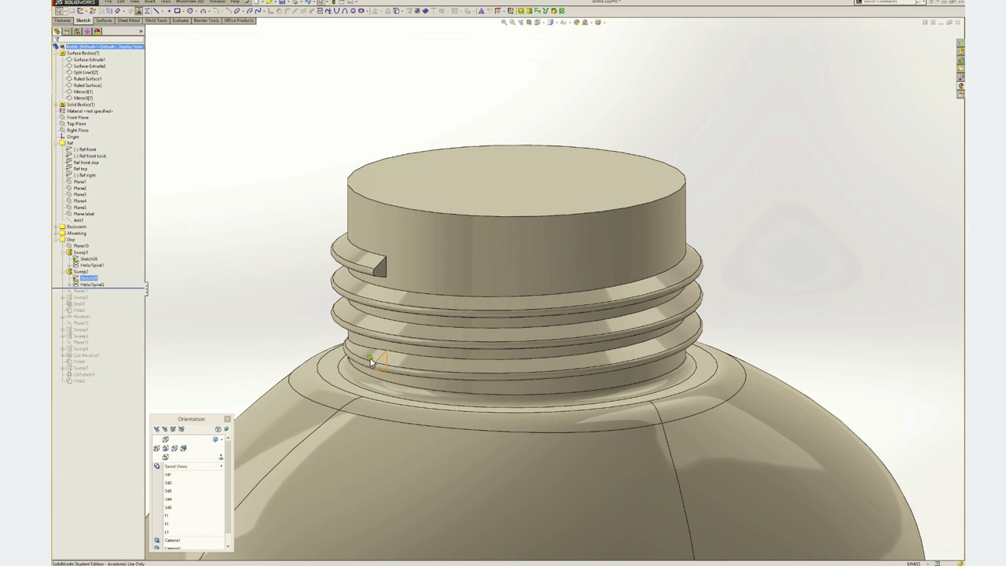
Roll forward through Sweep3 and Shell1 to add another thread and hollow the neck
{"action": "key", "text": "Down"}
{"action": "key", "text": "Down"}
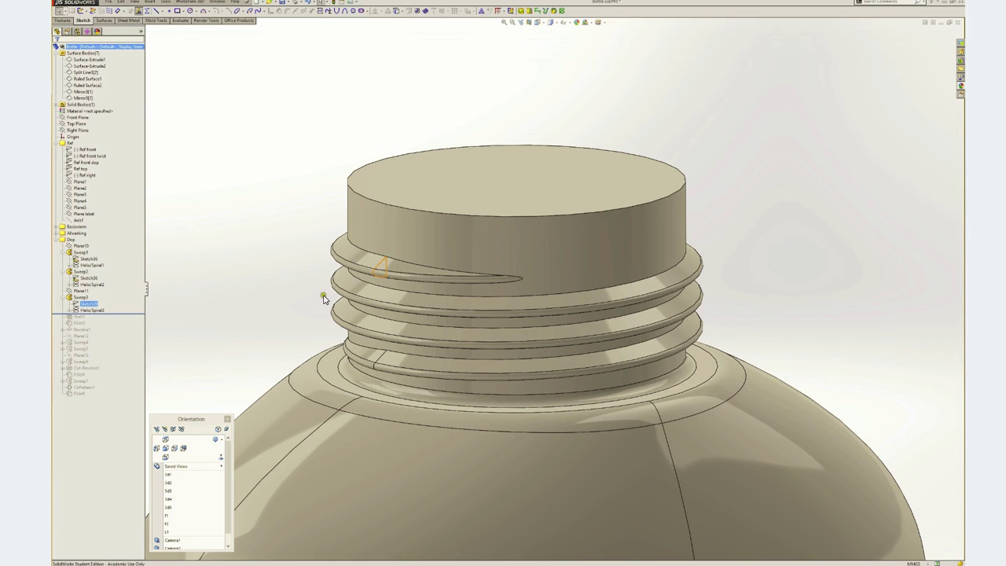
{"action": "key", "text": "Down"}
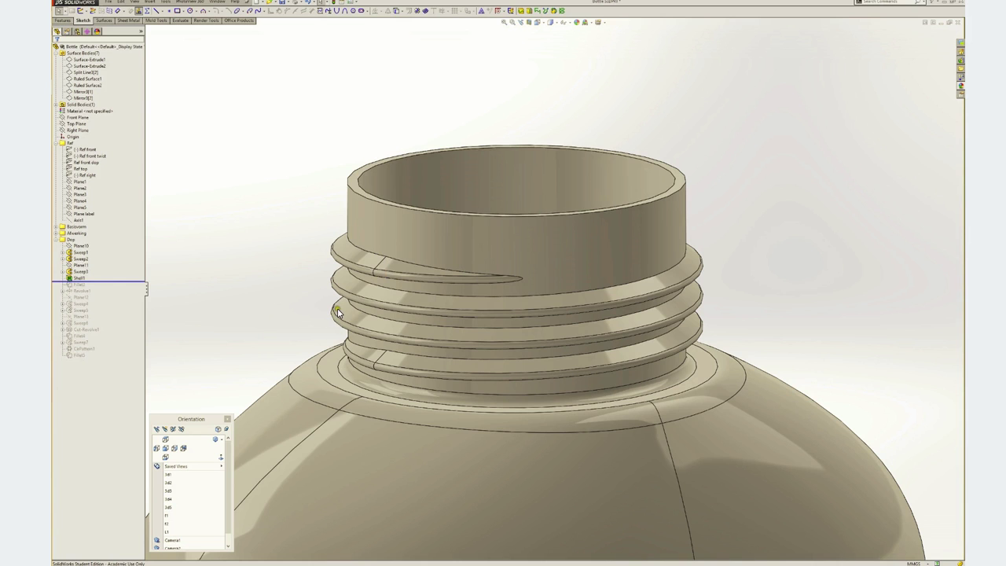
Roll forward through Fillet2, Revolve1 and Sweep4–Sweep6 to show the red cap in section over the neck threads
{"action": "key", "text": "Down"}
{"action": "key", "text": "Down"}
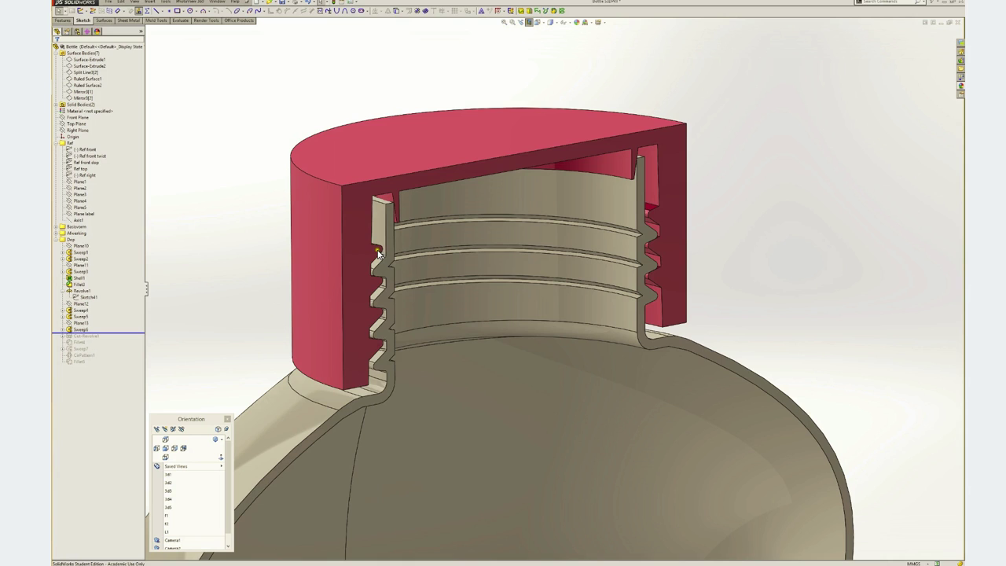
Roll forward through Cut-Revolve1, Fillet4 and Sweep7 to add the stepped lip and a vertical rib
{"action": "key", "text": "Down"}
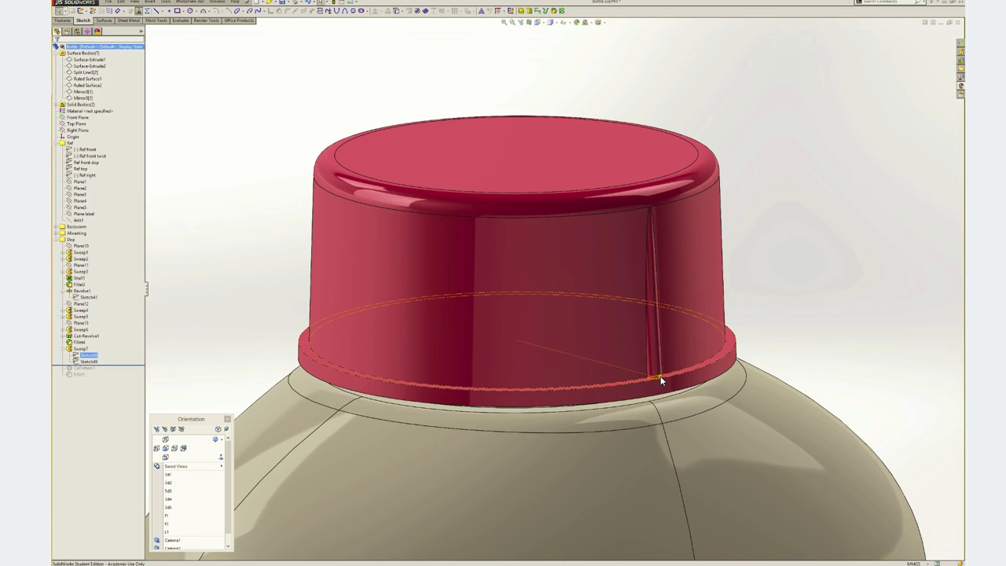
{"action": "left_click", "coordinate": [658, 379]}
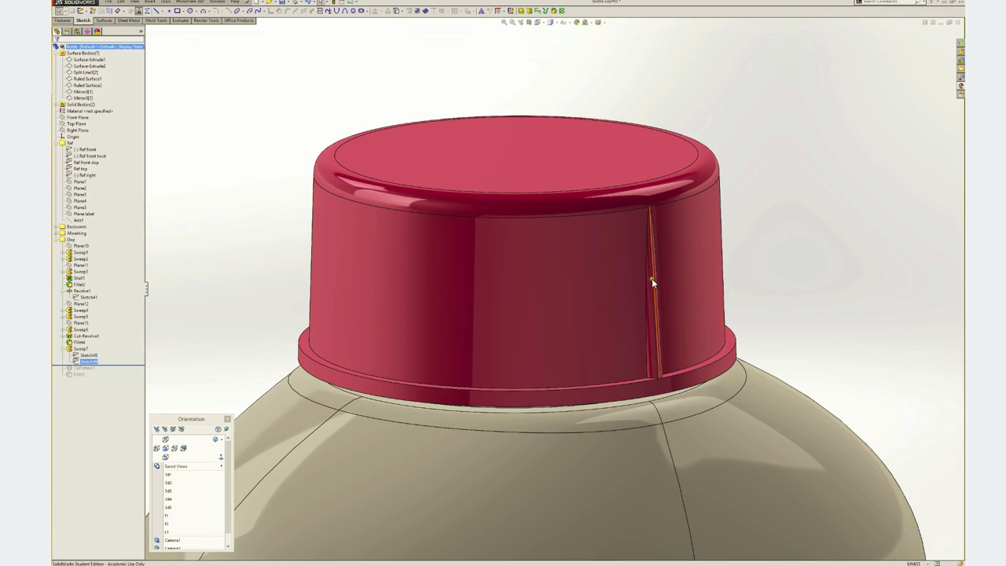